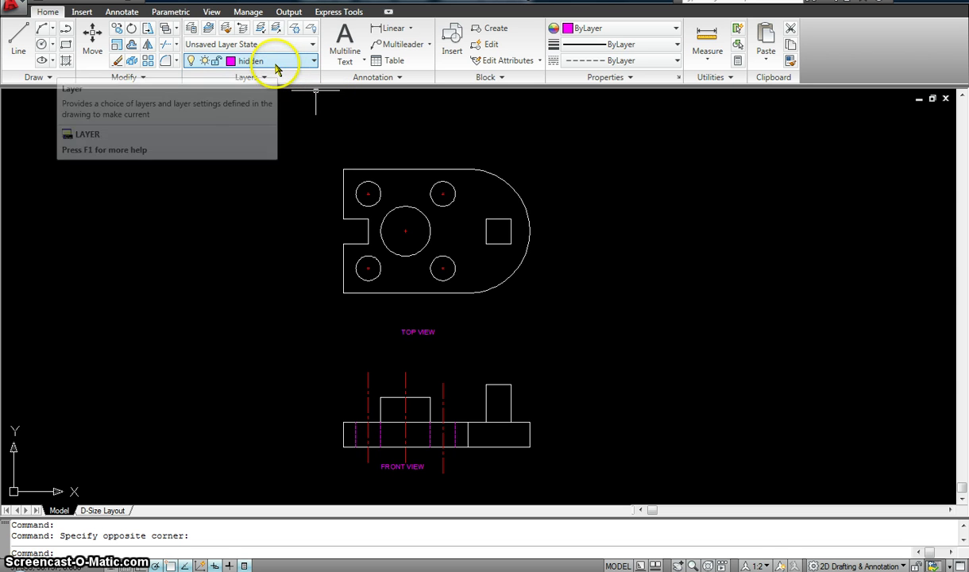
# Pick Dimensions from the Home tab's layer list so it becomes the current, red layer.
pyautogui.click(276, 64)
pyautogui.click(263, 96)
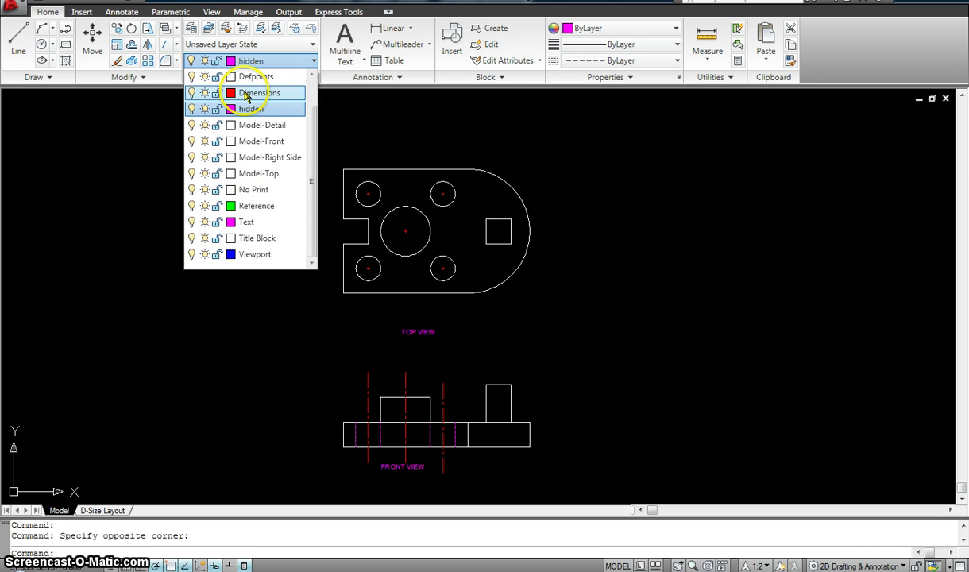
pyautogui.click(246, 93)
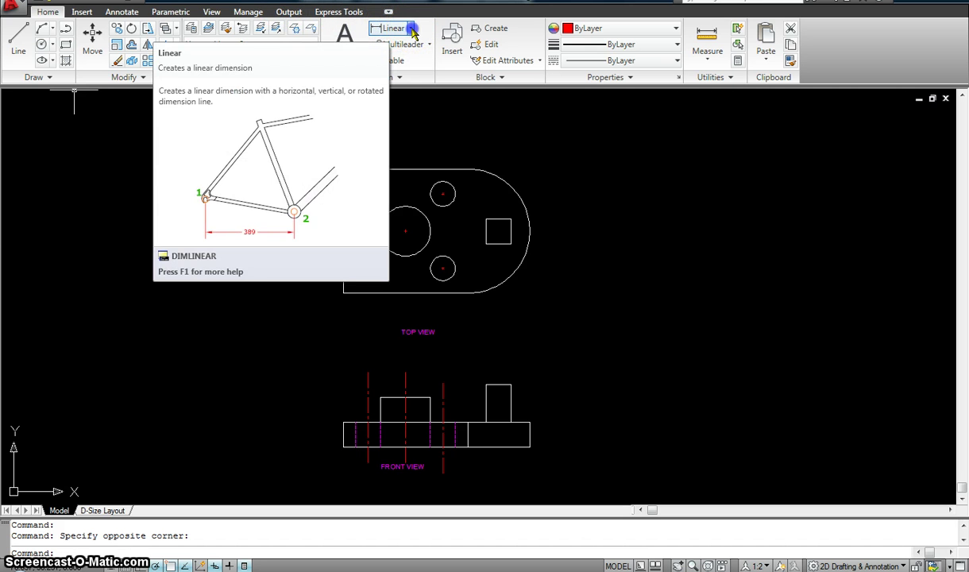
pyautogui.click(411, 29)
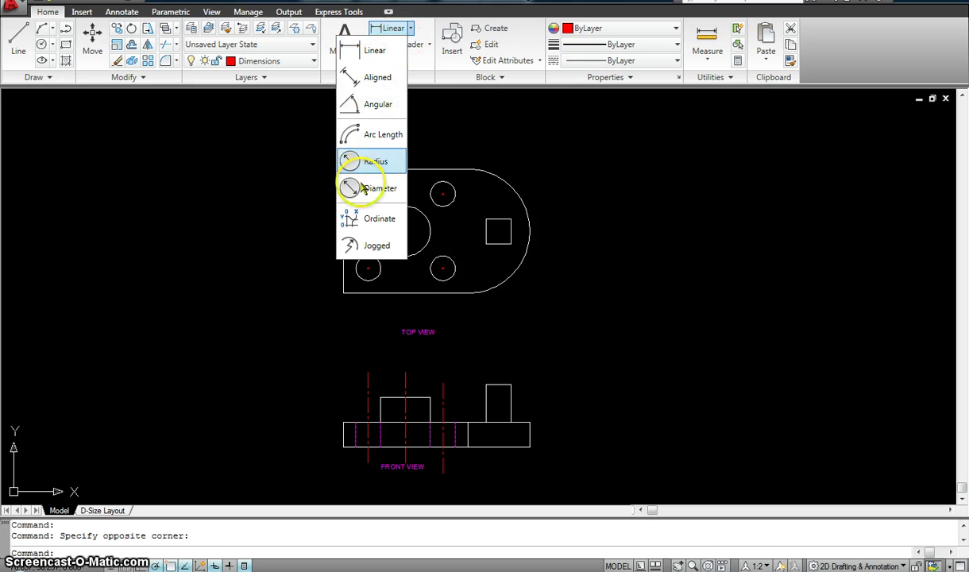
pyautogui.click(421, 77)
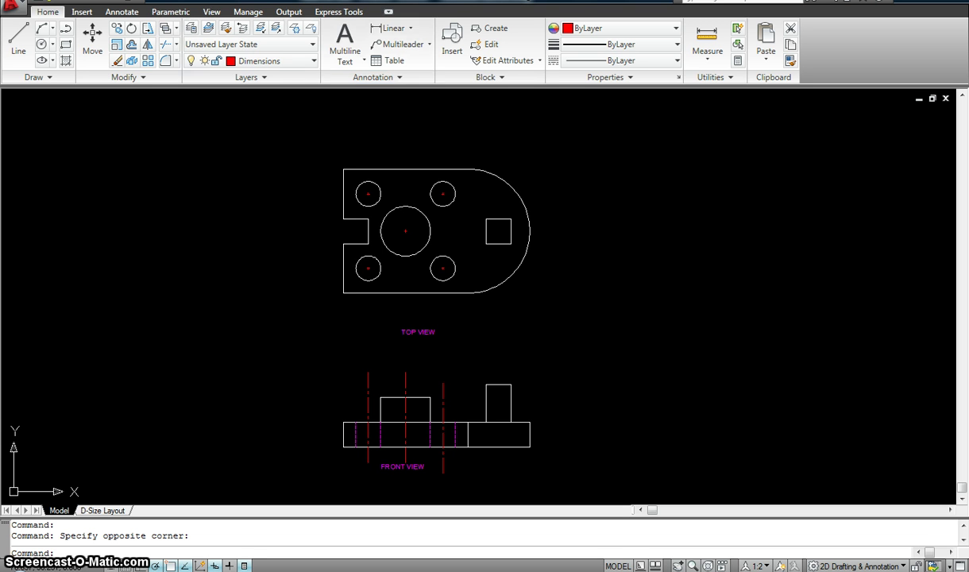
pyautogui.click(108, 12)
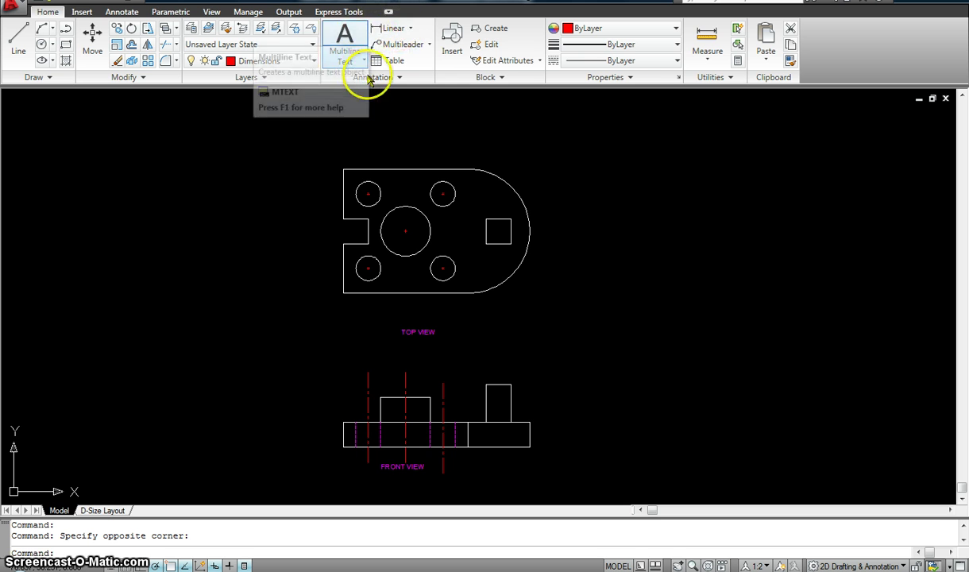
# Review the Standard dimension style's Fit settings and return to the style overview.
pyautogui.click(117, 12)
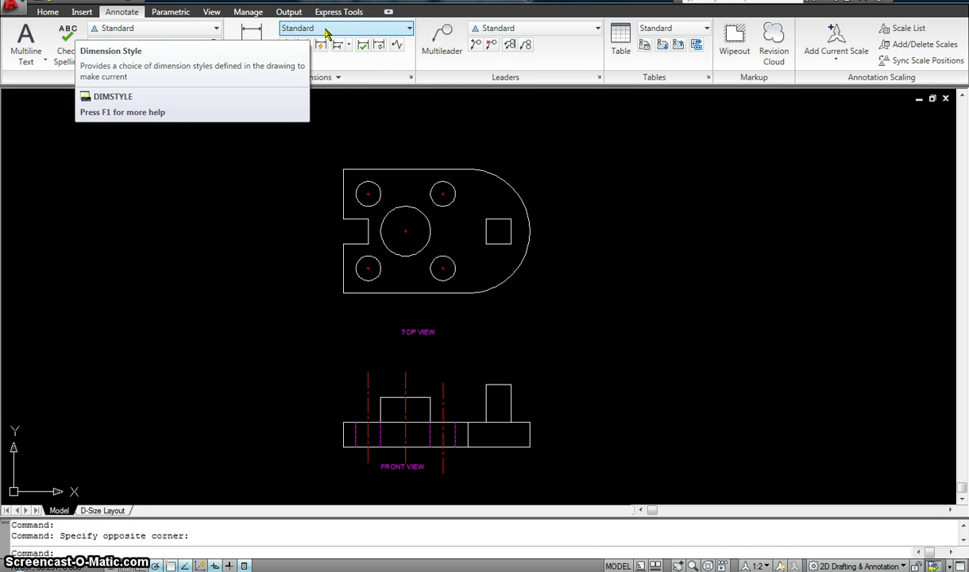
pyautogui.click(411, 79)
pyautogui.click(625, 256)
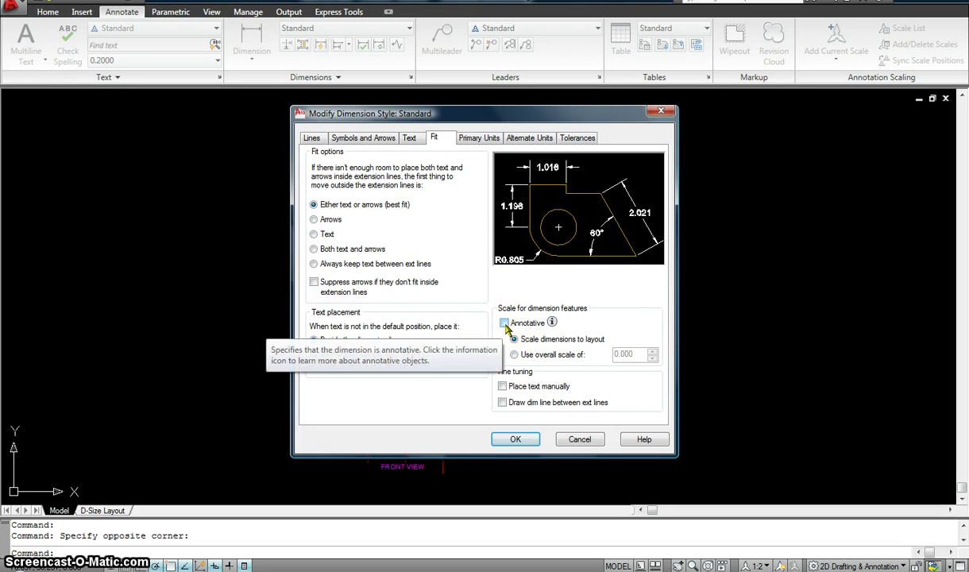
pyautogui.click(512, 441)
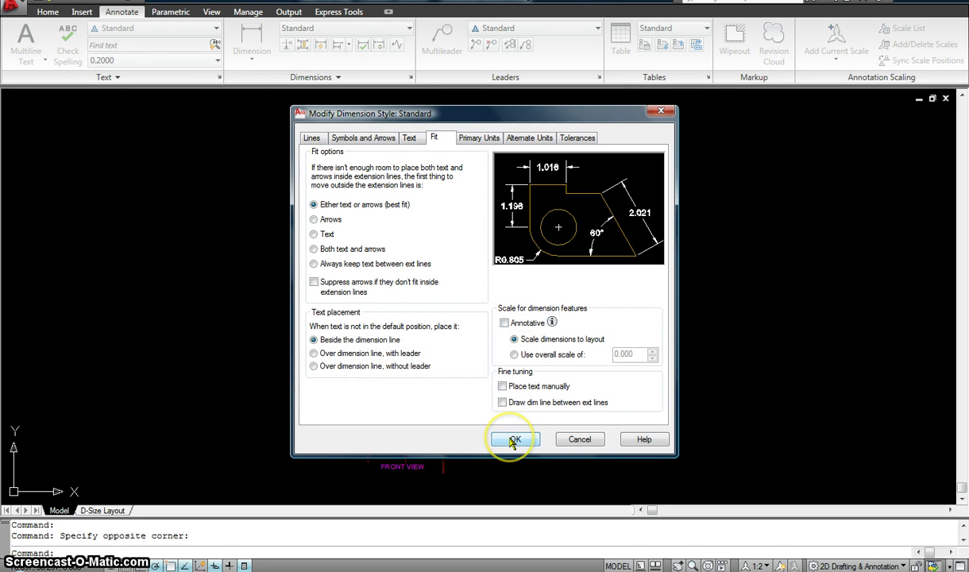
pyautogui.click(567, 389)
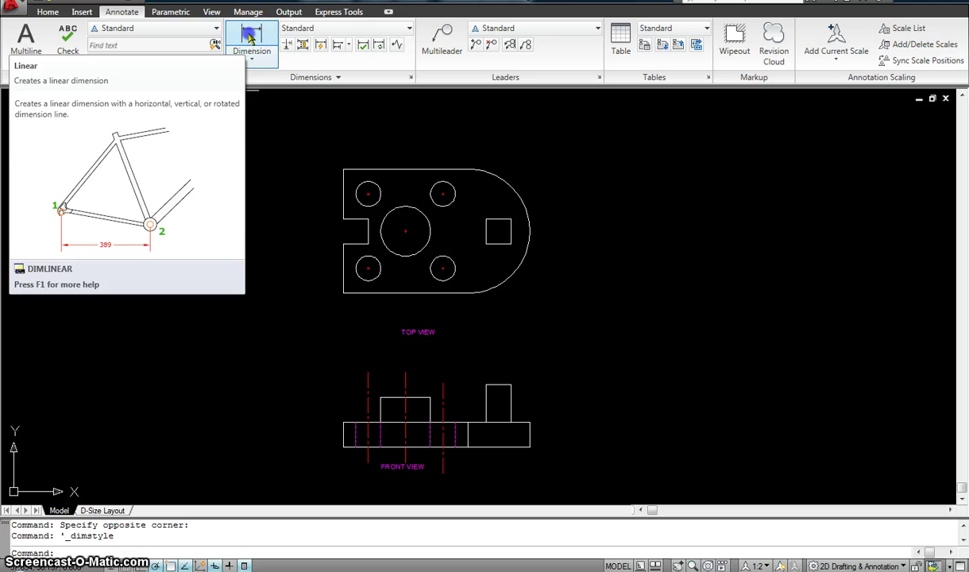
# Place chained 2.000 and 3.000 linear dimensions below the top view, locating the lower-left and large hole centres.
pyautogui.click(251, 38)
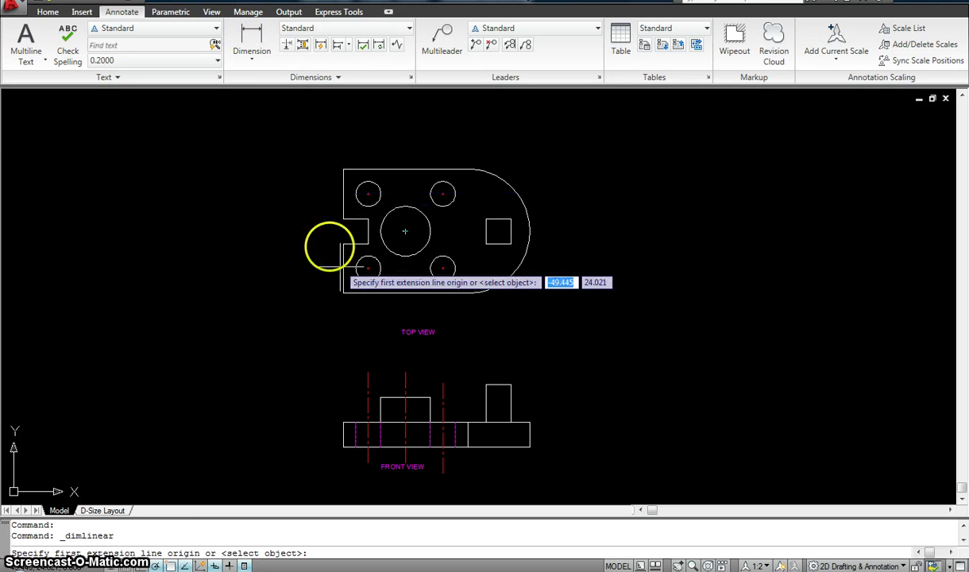
pyautogui.click(343, 293)
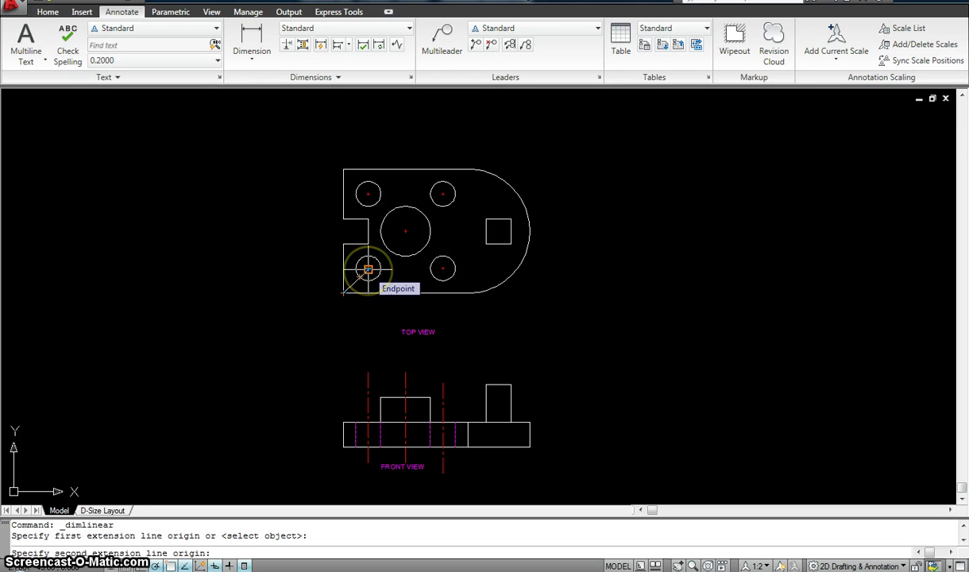
pyautogui.click(368, 271)
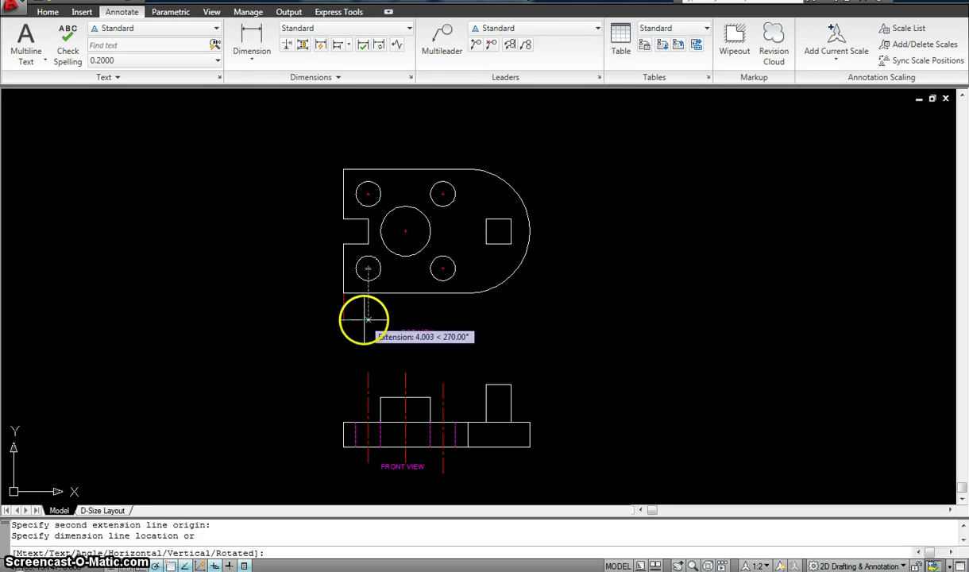
pyautogui.click(364, 312)
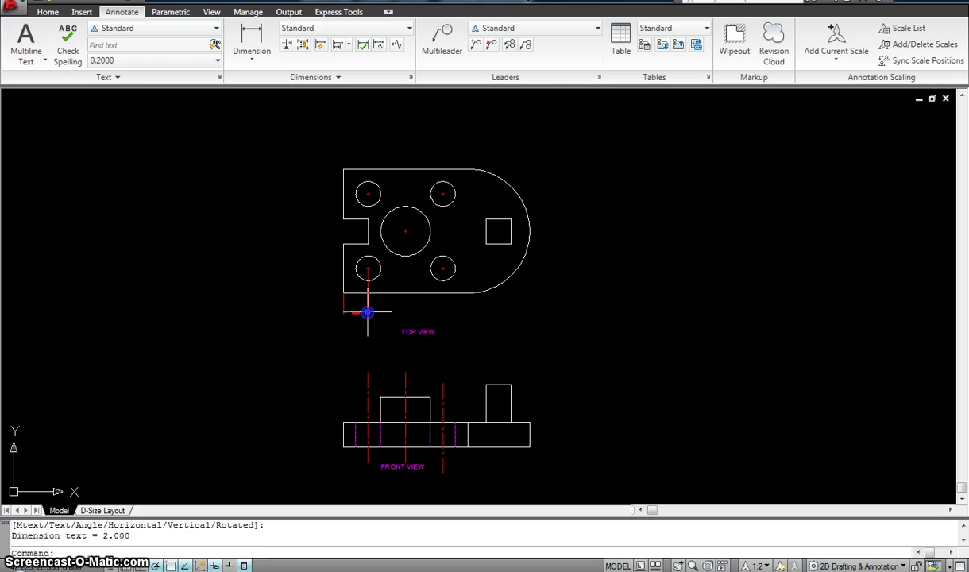
pyautogui.scroll(5, 430, 335)
pyautogui.moveTo(418, 309); pyautogui.dragTo(412, 322, button='middle')
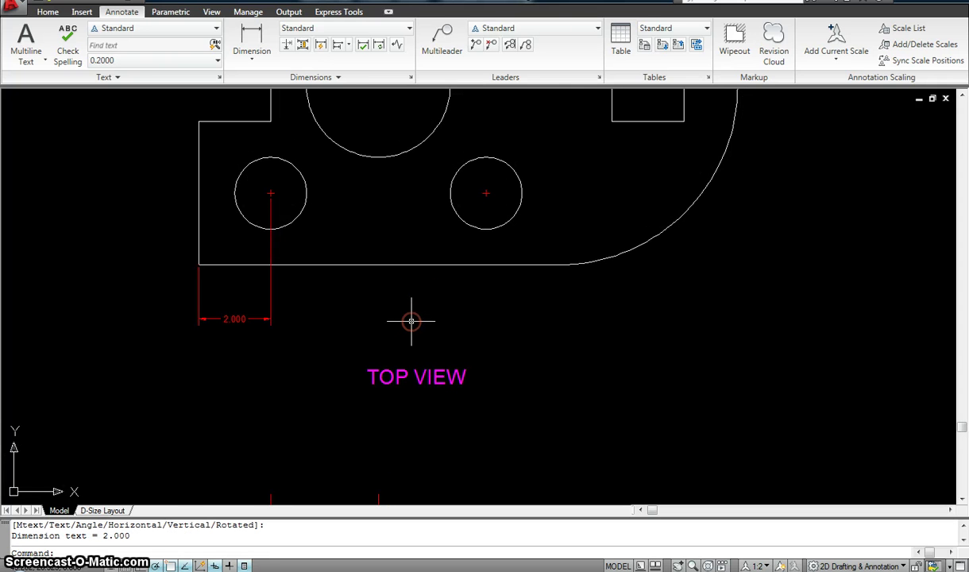
pyautogui.click(254, 40)
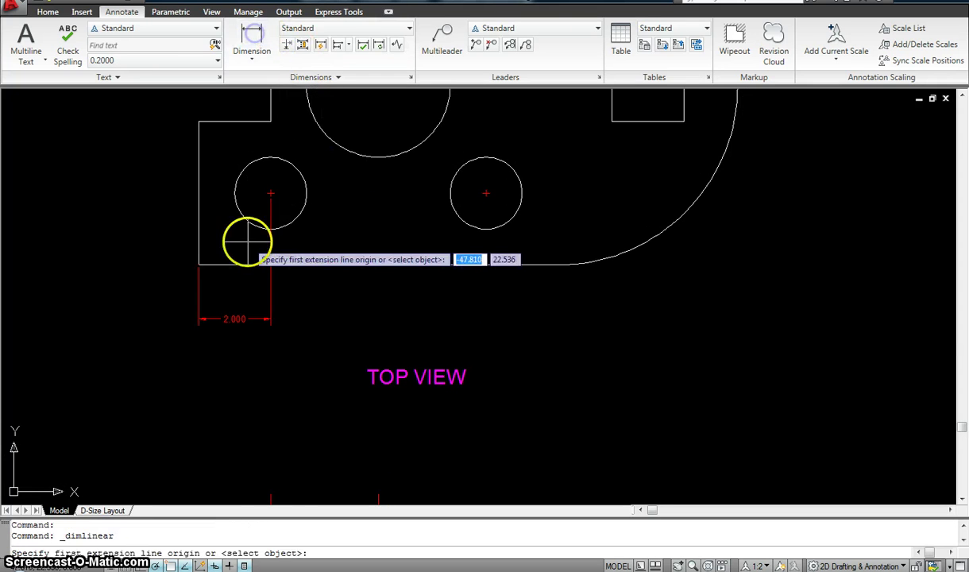
pyautogui.click(270, 192)
pyautogui.moveTo(278, 227); pyautogui.dragTo(307, 297, button='middle')
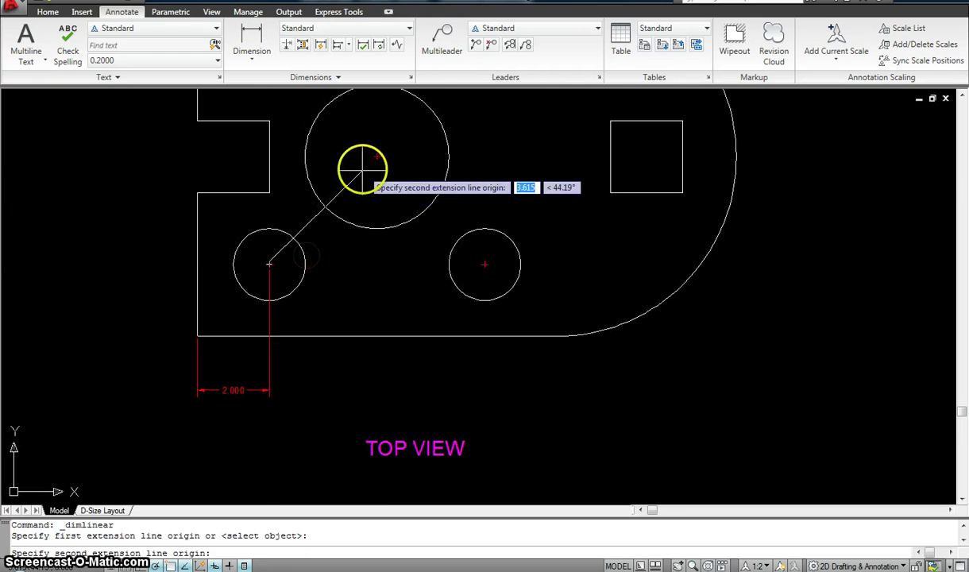
pyautogui.click(374, 157)
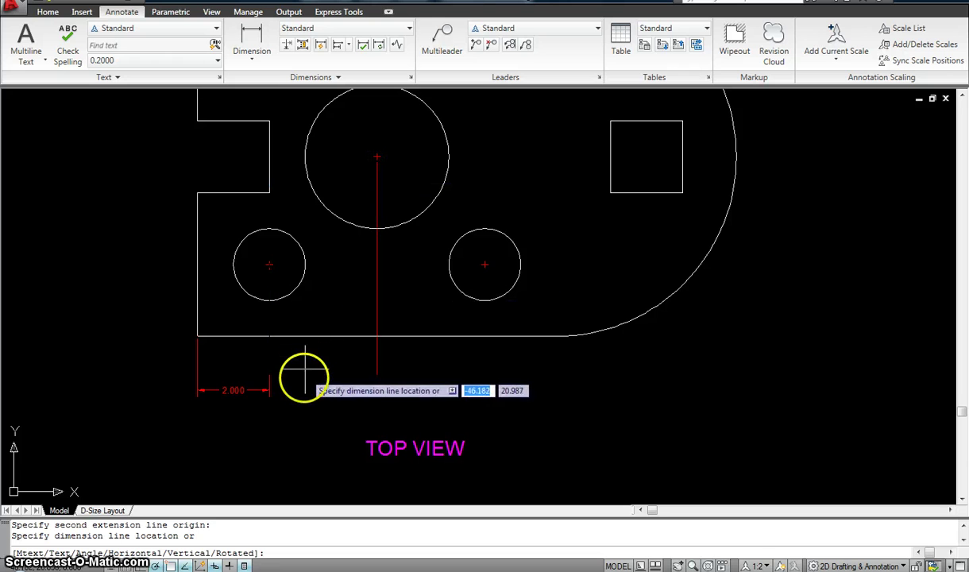
pyautogui.click(270, 390)
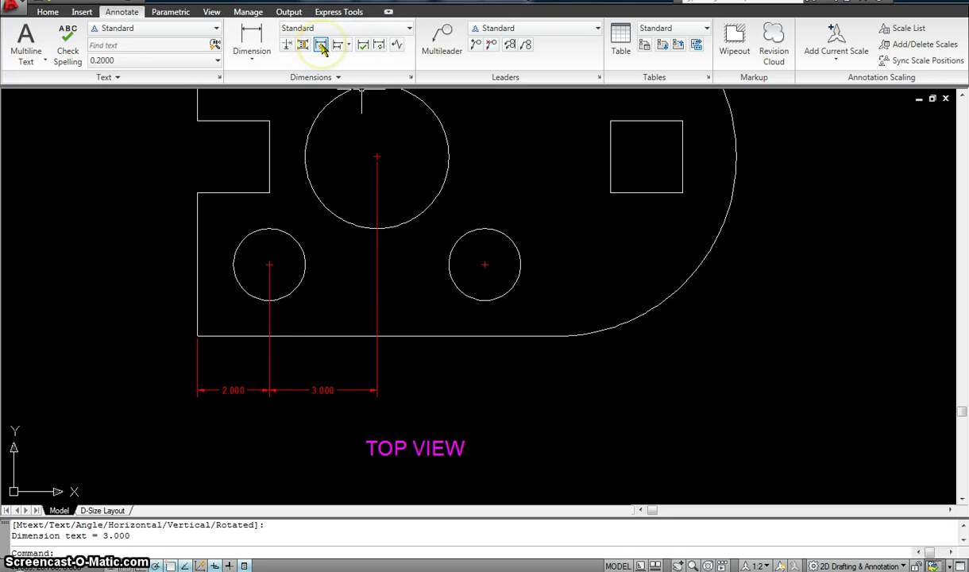
# Chain a second 3.000 dimension from the last endpoint to the lower-right hole's centre.
pyautogui.click(252, 41)
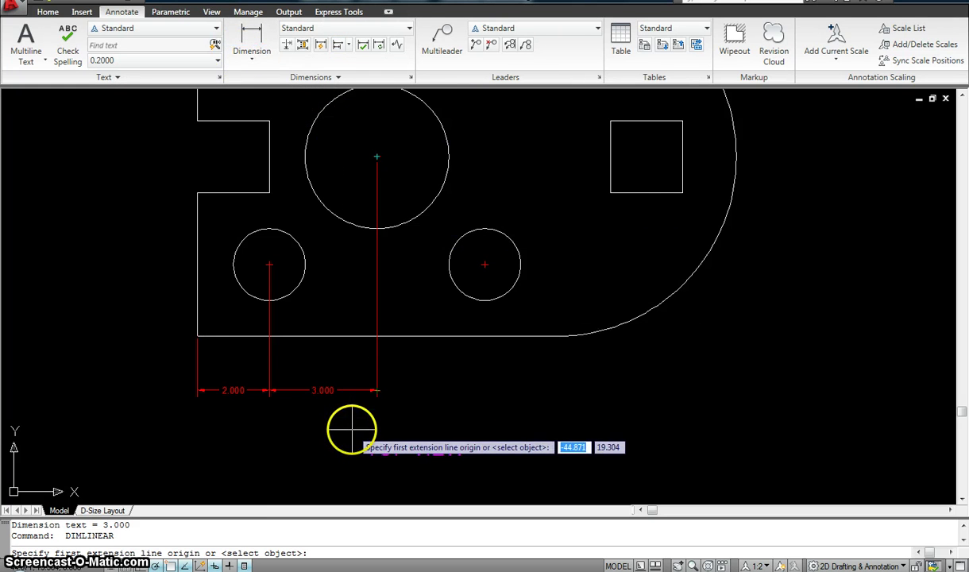
pyautogui.click(376, 391)
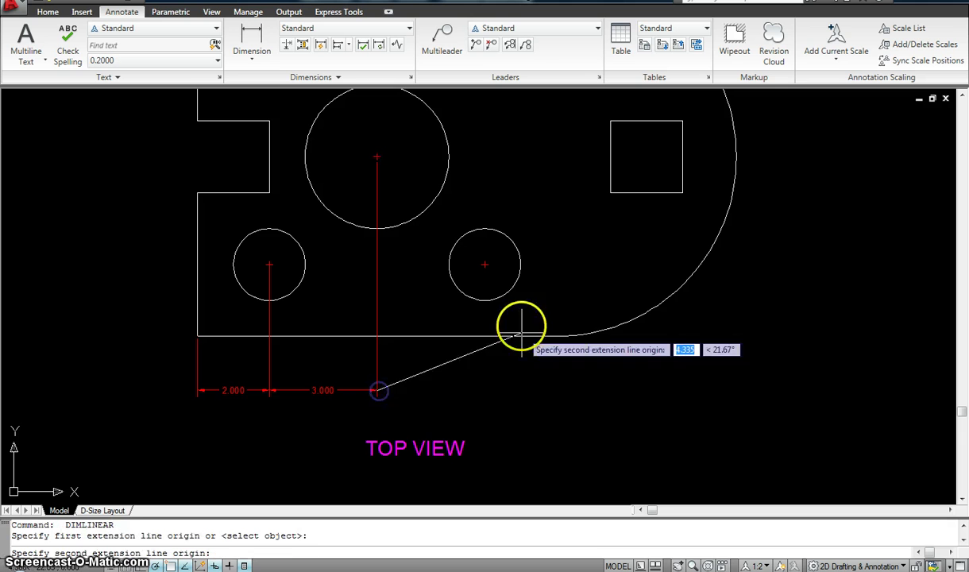
pyautogui.click(485, 266)
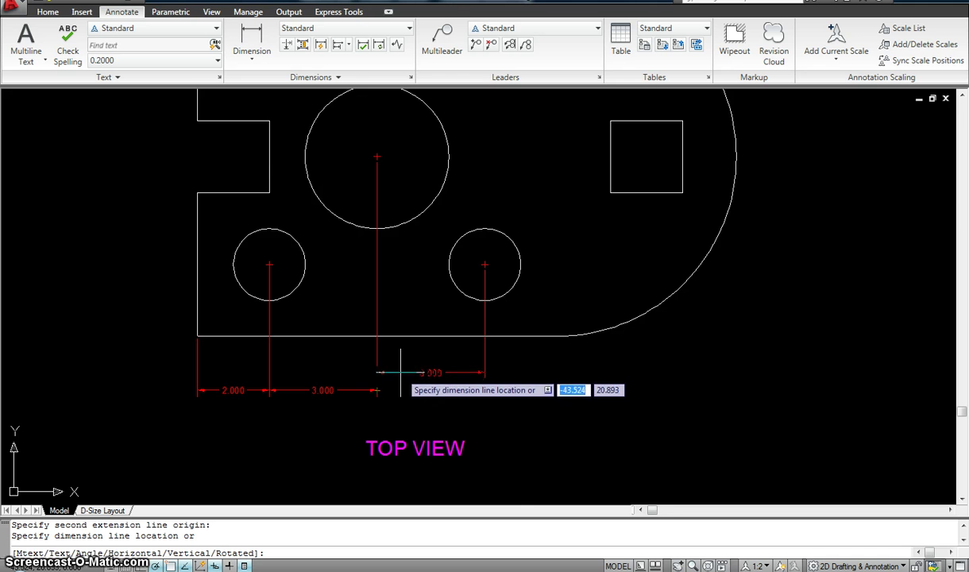
pyautogui.scroll(5, 378, 390)
pyautogui.click(350, 391)
pyautogui.scroll(-4, 491, 340)
pyautogui.moveTo(491, 340); pyautogui.dragTo(353, 347, button='middle')
pyautogui.scroll(-2, 504, 327)
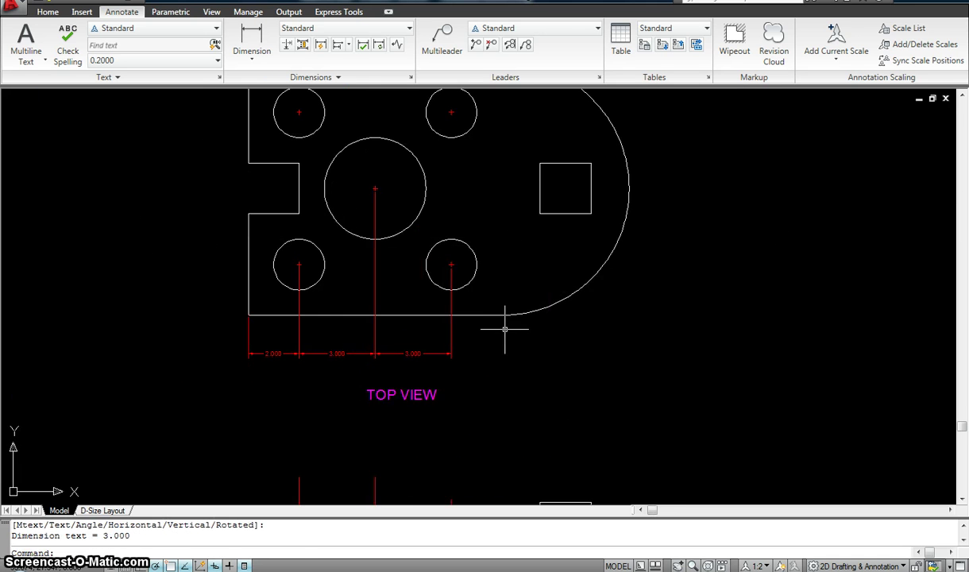
# Chain a 4.500 dimension to the square's lower-right corner on the same row.
pyautogui.press('space')
pyautogui.click(452, 338)
pyautogui.click(563, 215)
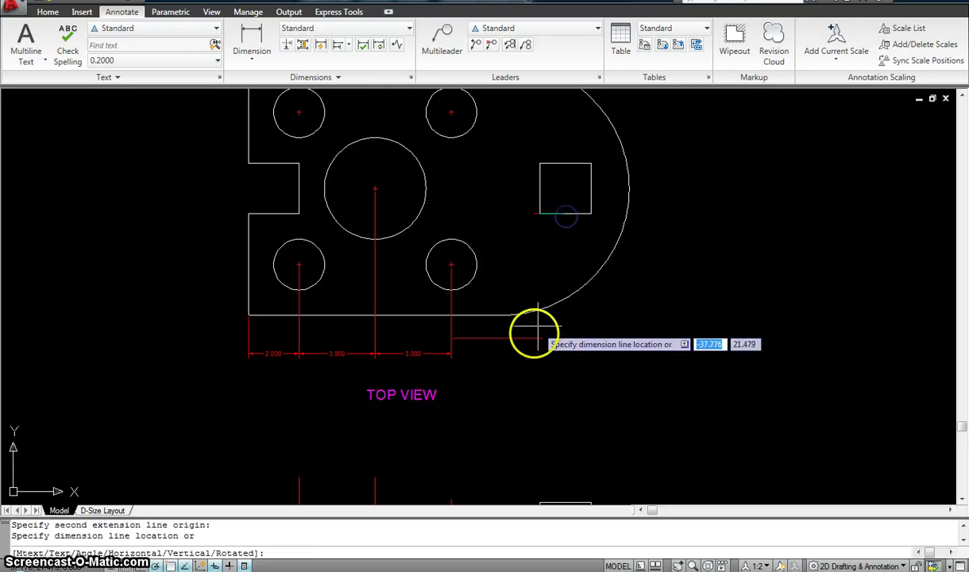
pyautogui.click(451, 352)
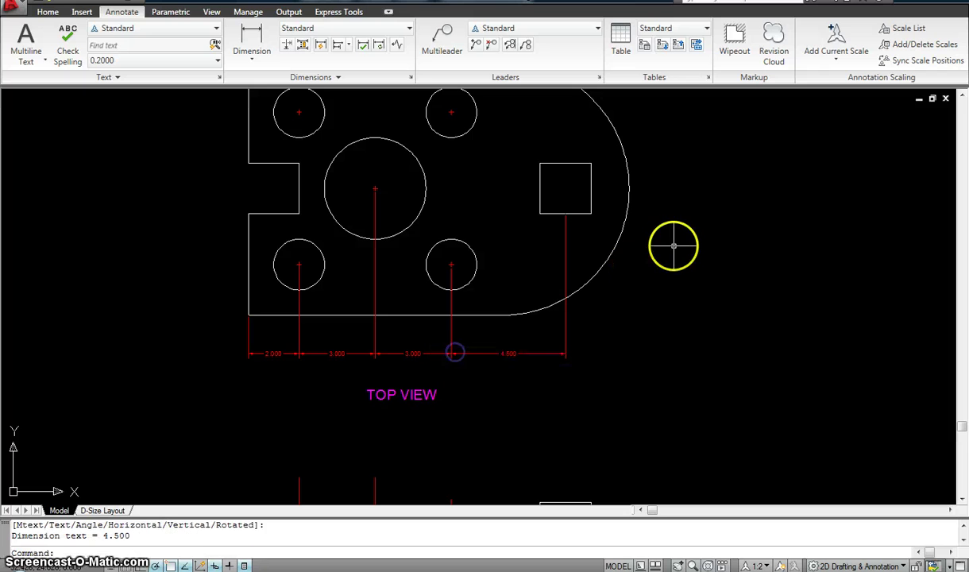
pyautogui.press('space')
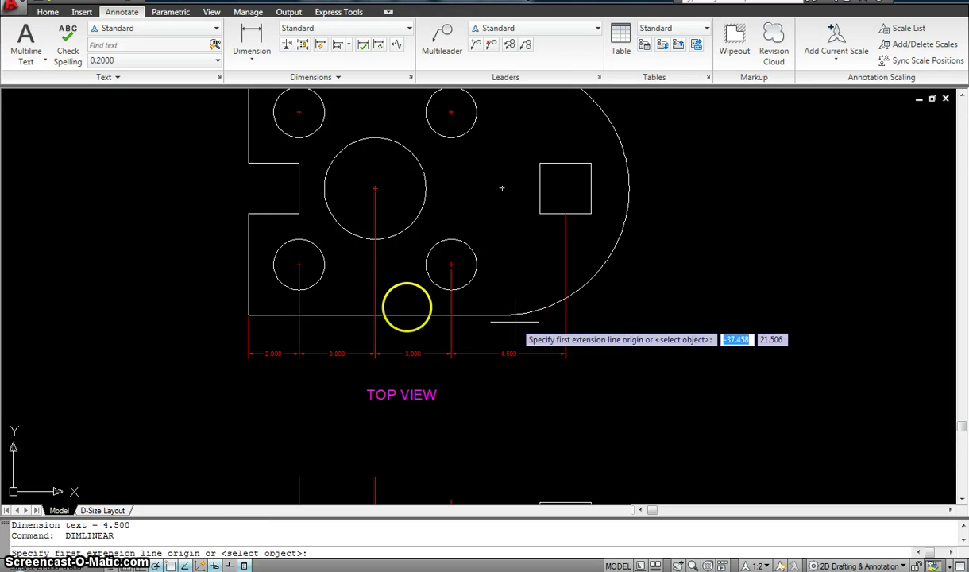
# Add an overall 15.000 dimension from the plate's lower-left corner to the arc's right quadrant.
pyautogui.click(246, 309)
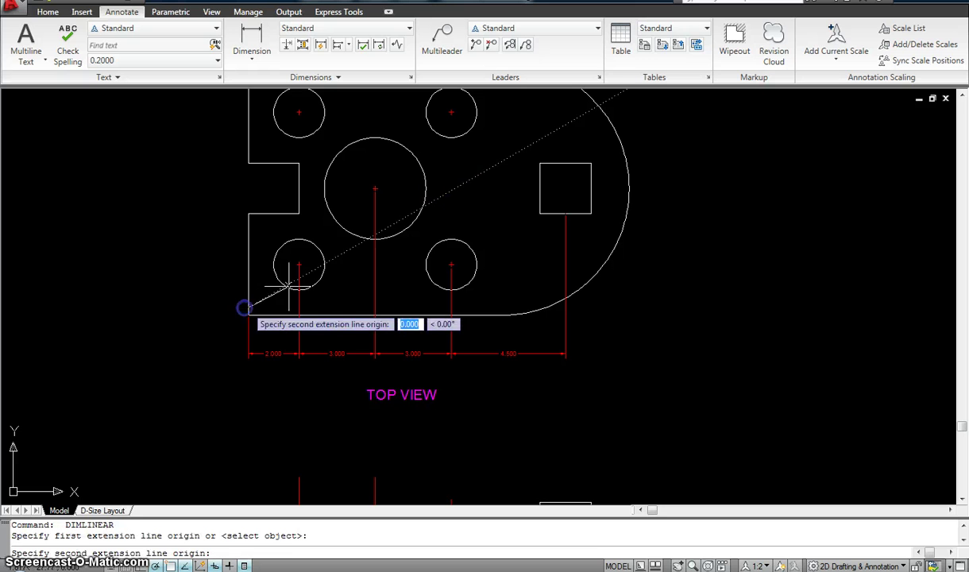
pyautogui.click(630, 189)
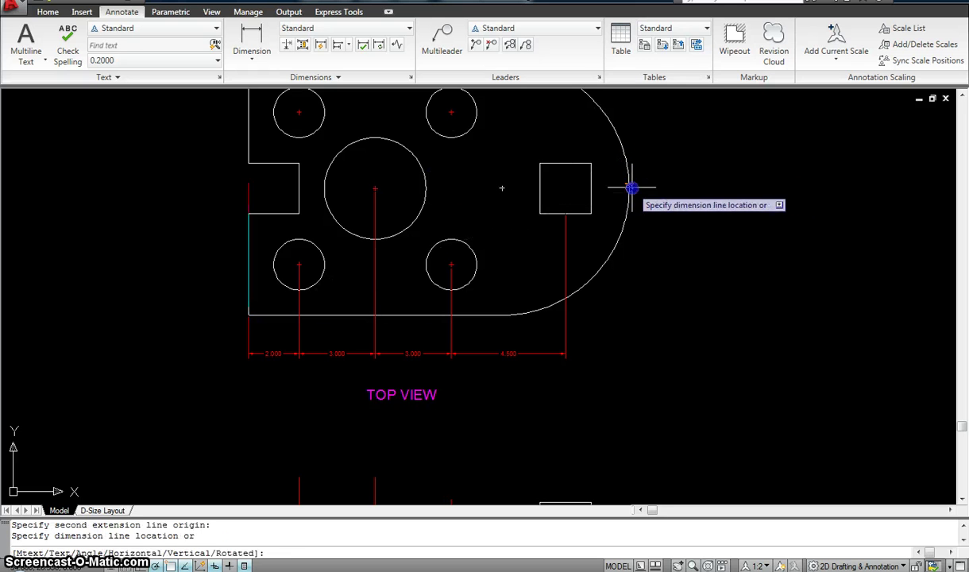
pyautogui.click(612, 393)
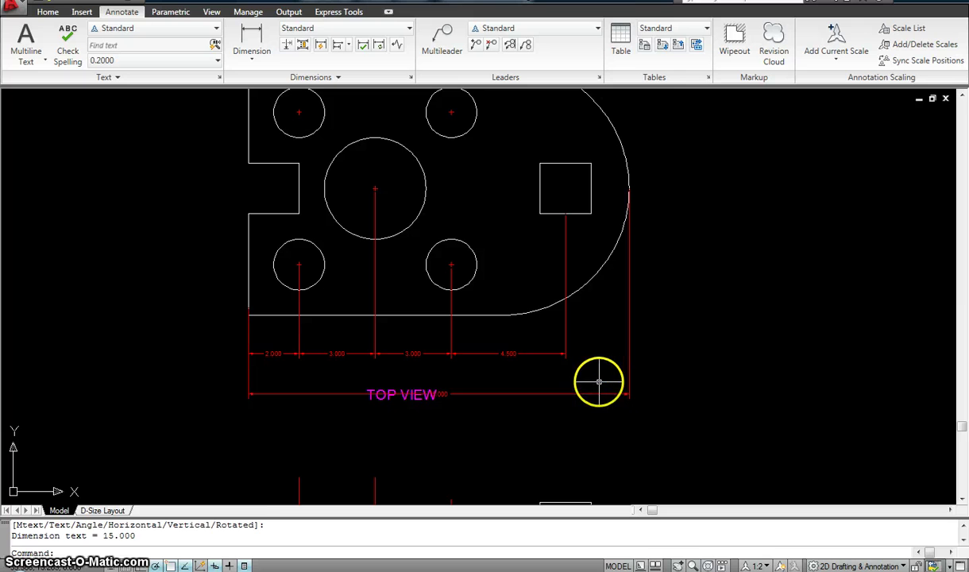
# Move the TOP VIEW label down below the overall 15.000 dimension.
pyautogui.press('Escape')
pyautogui.press('Escape')
pyautogui.write('m')
pyautogui.press('Return')
pyautogui.click(388, 397)
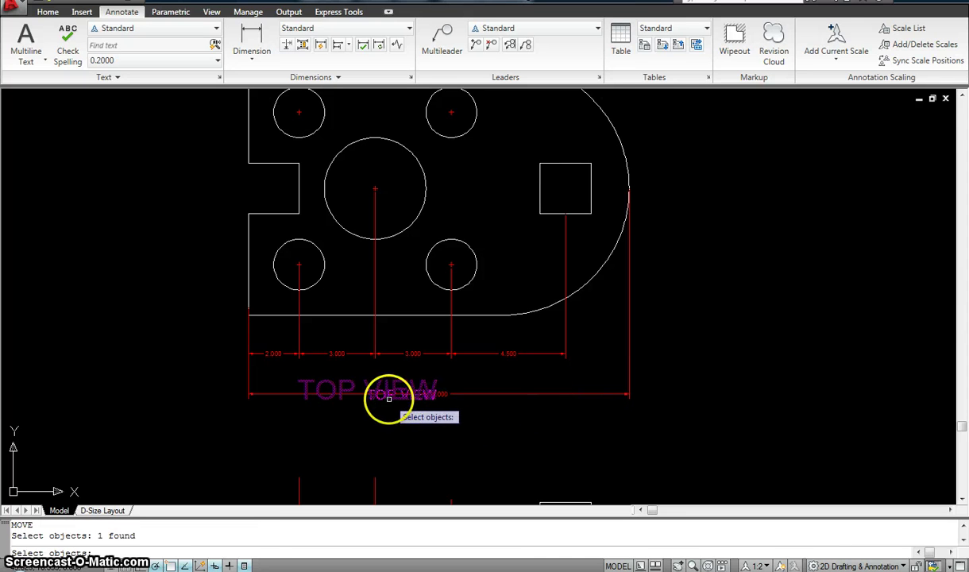
pyautogui.press('Return')
pyautogui.click(842, 283)
pyautogui.click(841, 335)
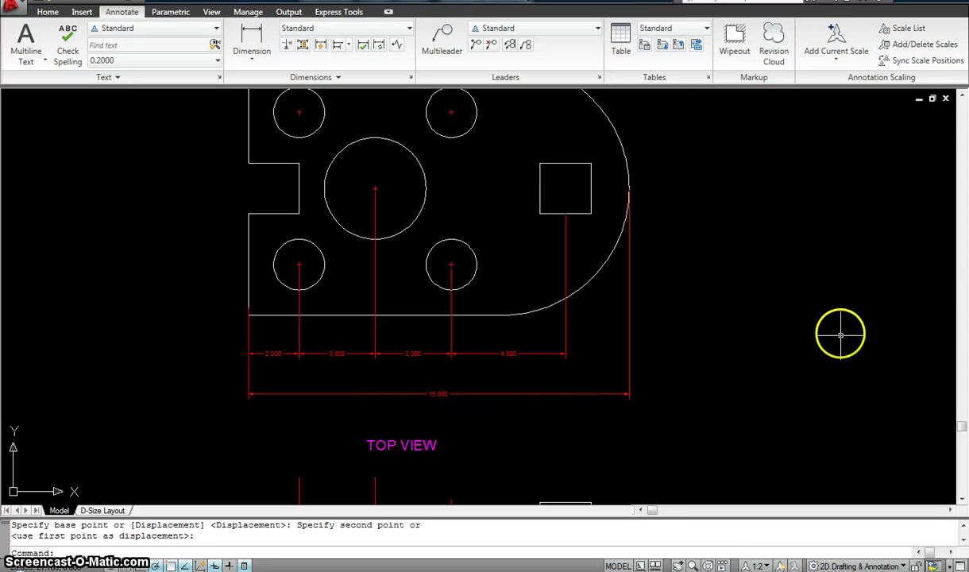
pyautogui.scroll(-2, 824, 302)
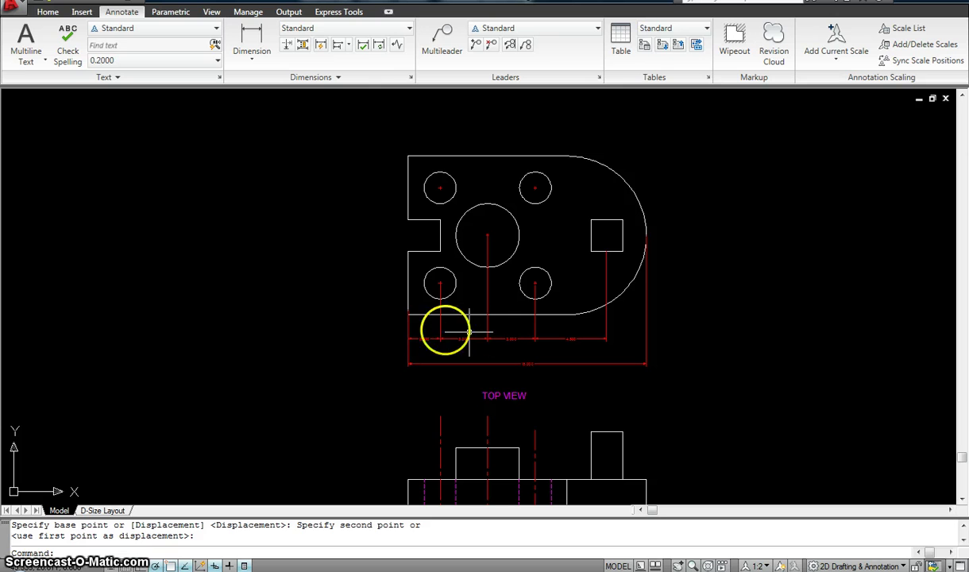
pyautogui.press('Return')
pyautogui.press('Escape')
pyautogui.press('Escape')
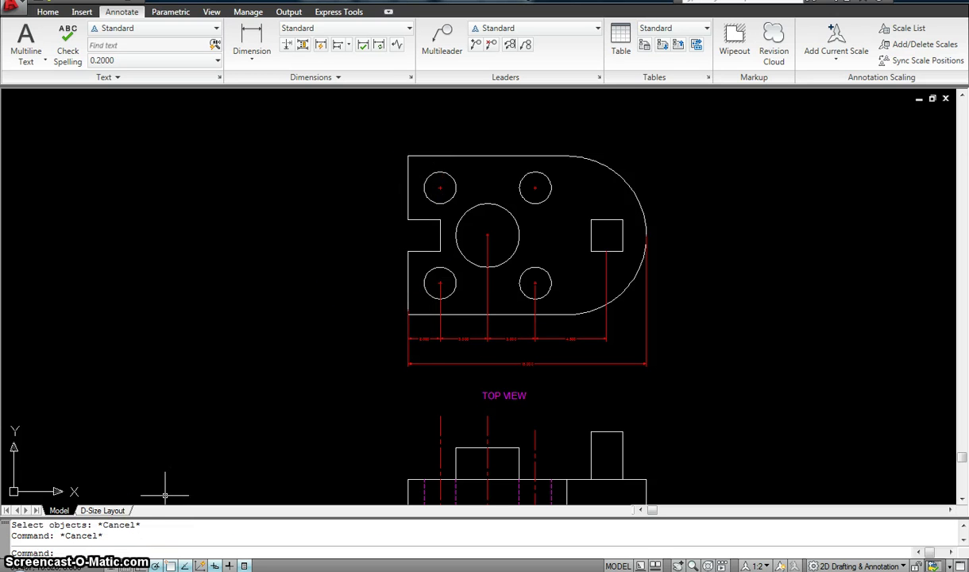
# Add a vertical 2.000 dimension from the lower-left corner to the lower-left hole centre, left of the plate.
pyautogui.click(252, 36)
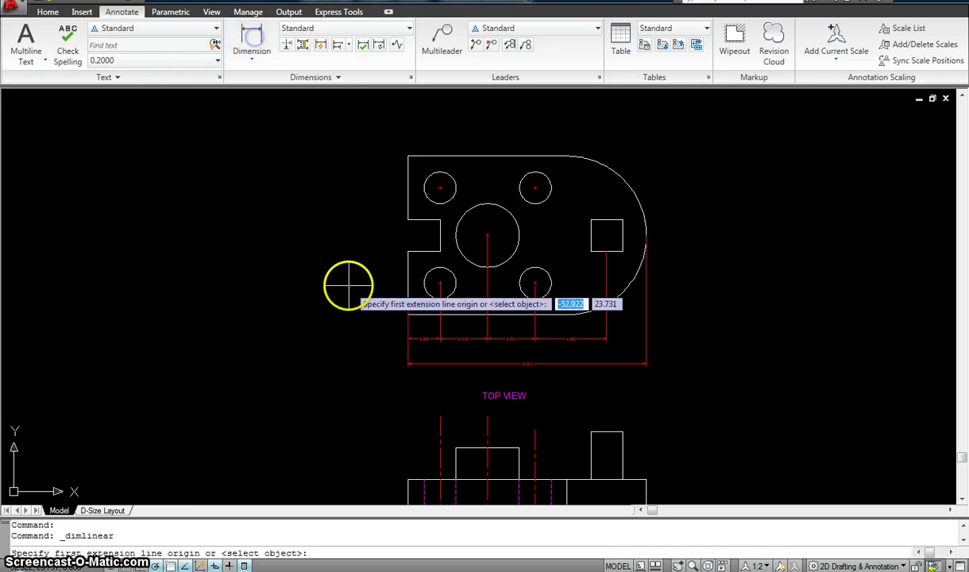
pyautogui.click(407, 314)
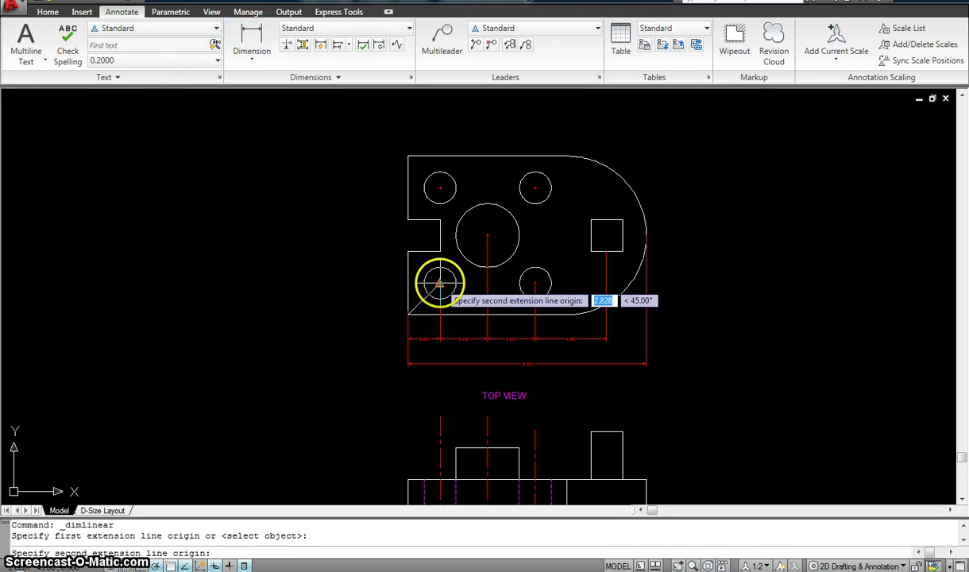
pyautogui.click(439, 283)
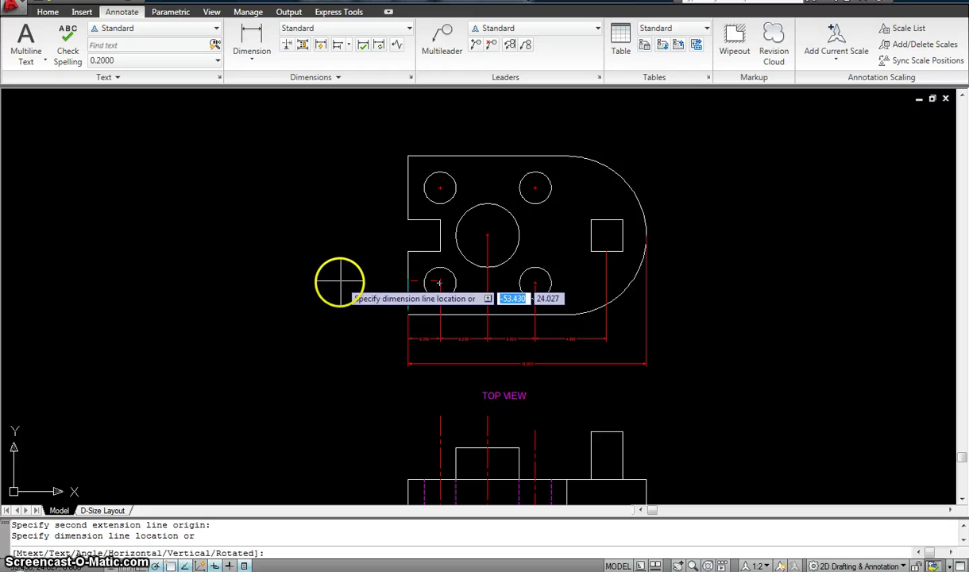
pyautogui.scroll(4, 385, 282)
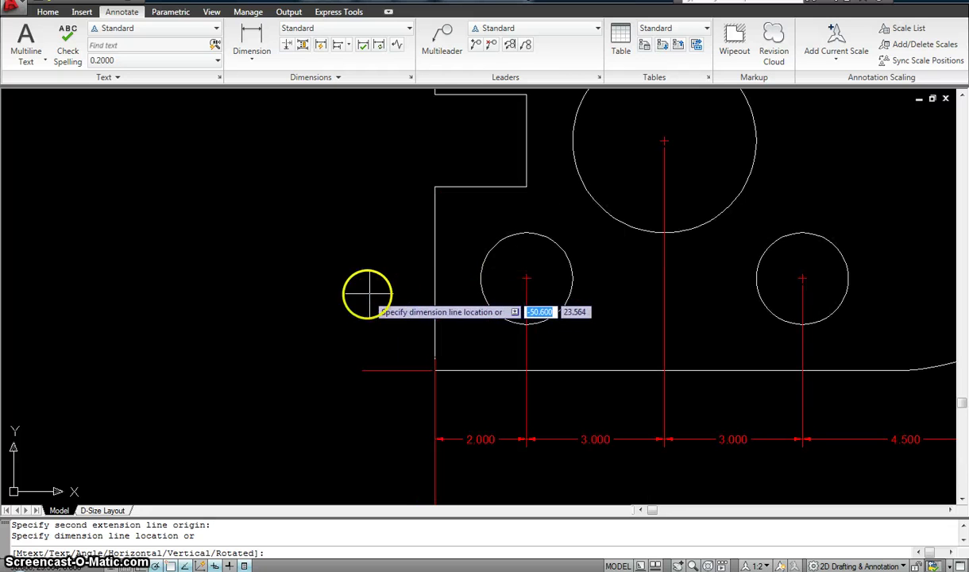
pyautogui.click(311, 282)
# Stack two more 2.000 vertical dimensions above it, up to the notch's lower and upper corners.
pyautogui.press('Return')
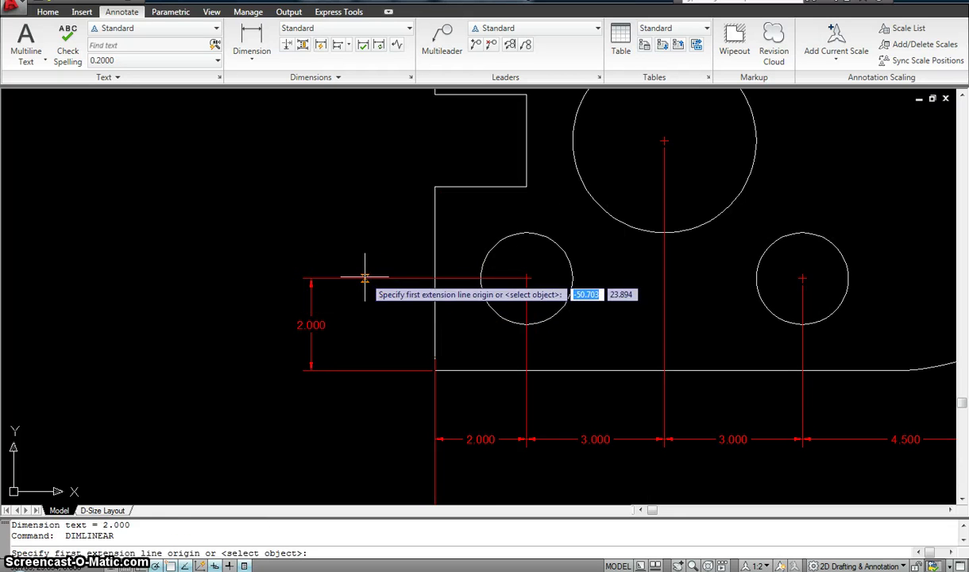
pyautogui.click(365, 278)
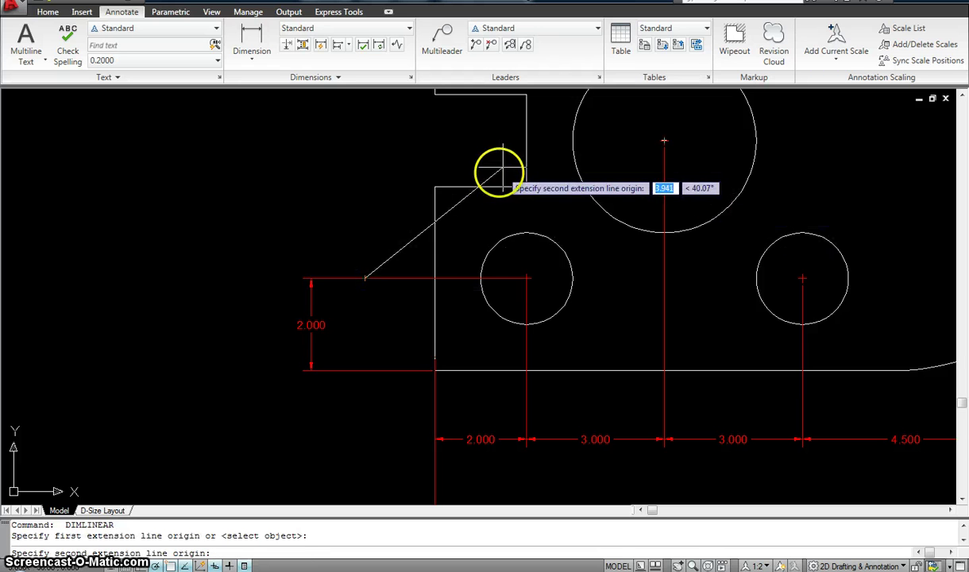
pyautogui.click(434, 186)
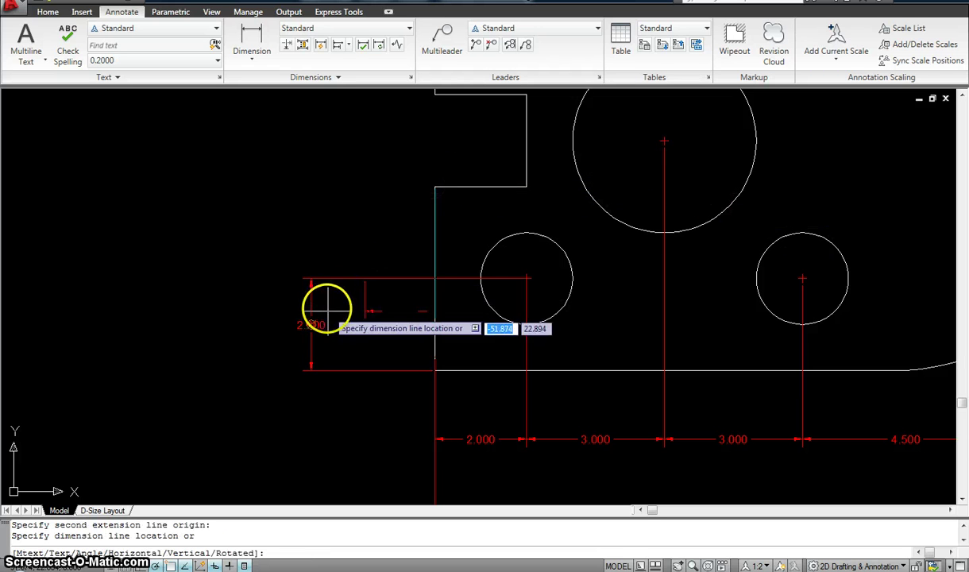
pyautogui.click(309, 277)
pyautogui.scroll(-3, 466, 186)
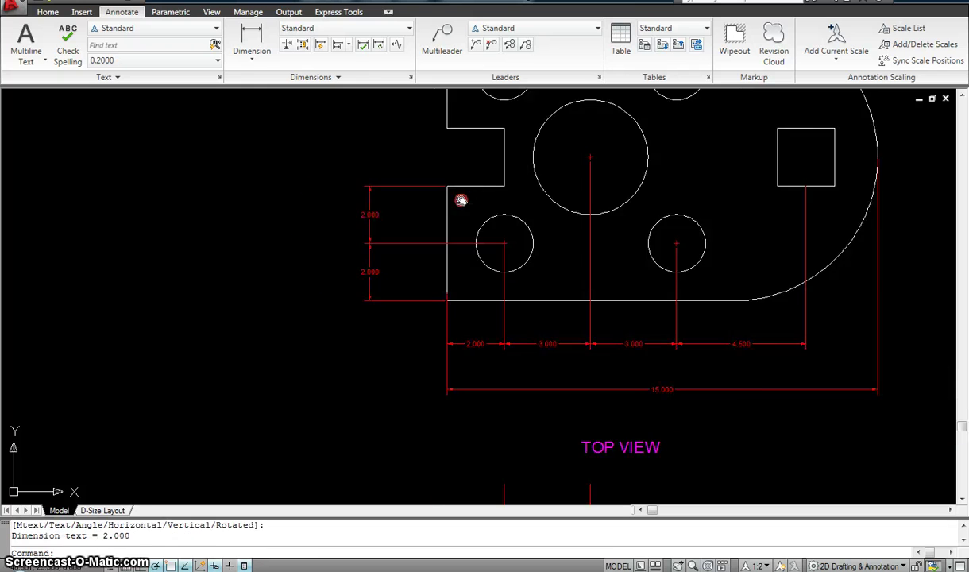
pyautogui.moveTo(466, 186); pyautogui.dragTo(429, 278, button='middle')
pyautogui.press('Return')
pyautogui.click(413, 286)
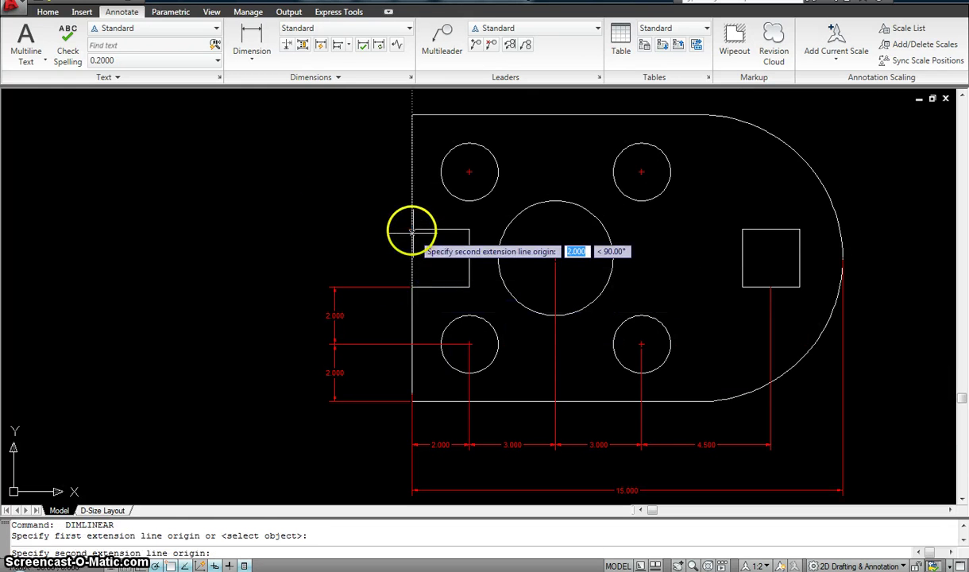
pyautogui.click(412, 230)
pyautogui.click(334, 287)
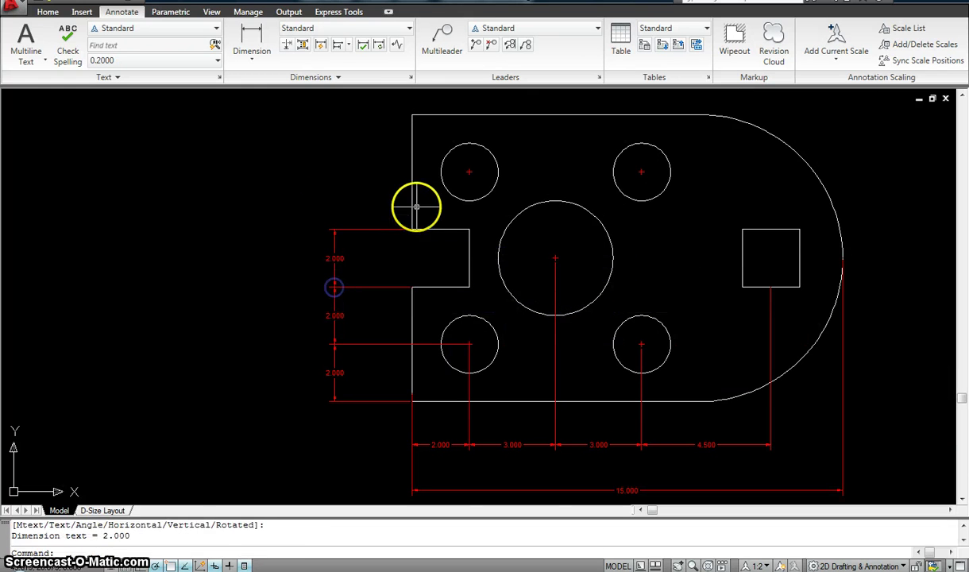
pyautogui.scroll(-2, 385, 238)
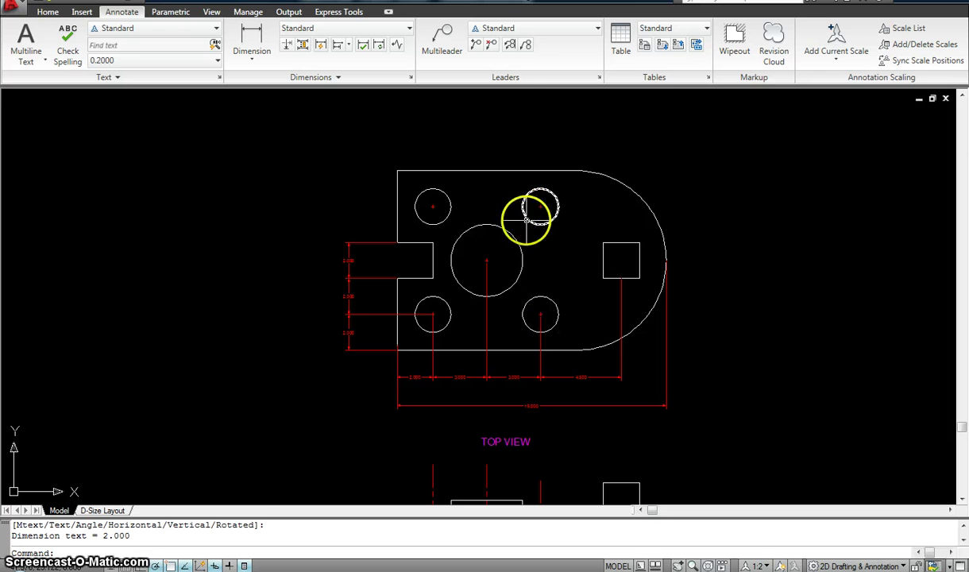
pyautogui.press('Return')
pyautogui.click(486, 260)
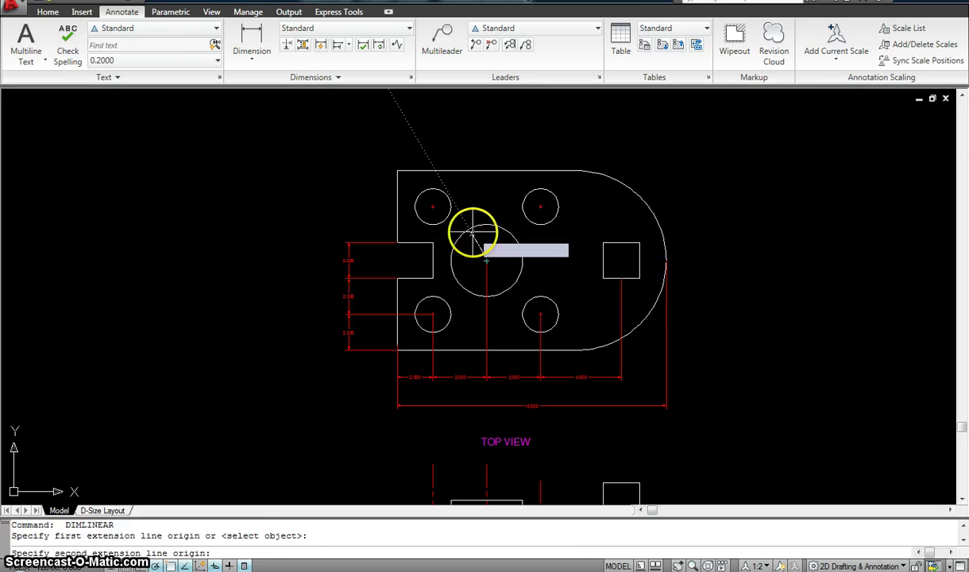
pyautogui.click(430, 205)
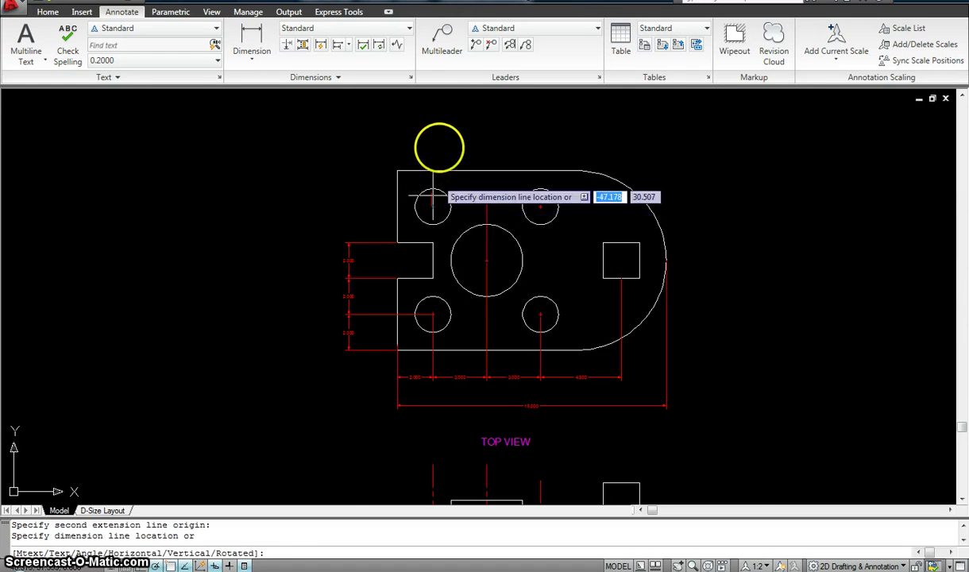
pyautogui.click(441, 133)
pyautogui.scroll(3, 469, 126)
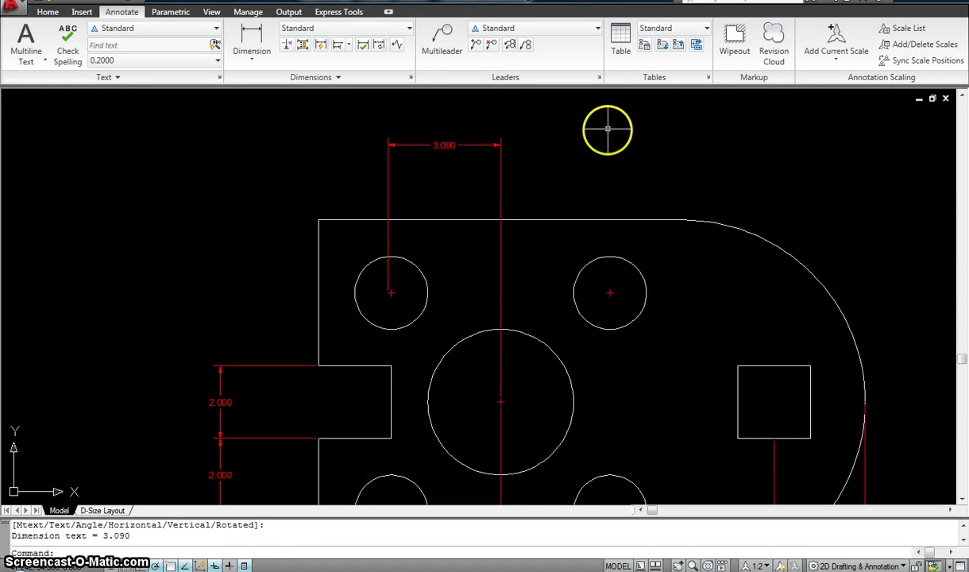
pyautogui.click(518, 170)
pyautogui.click(437, 136)
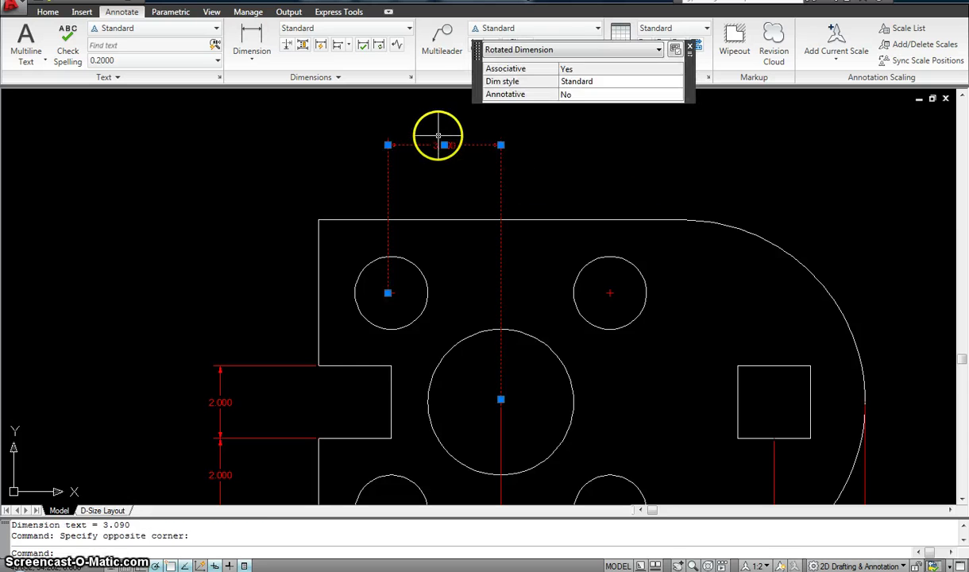
pyautogui.press('Delete')
pyautogui.scroll(-5, 437, 134)
pyautogui.scroll(3, 463, 145)
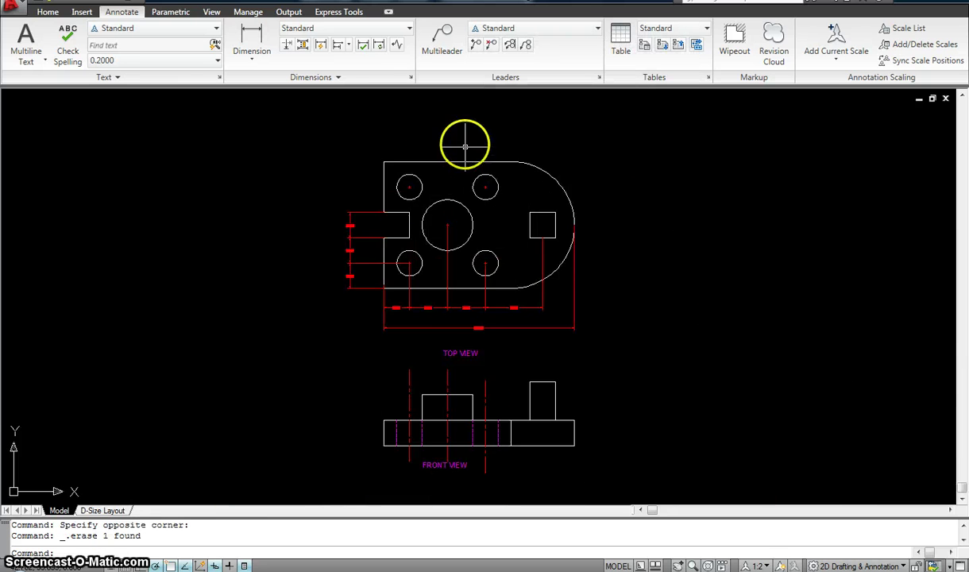